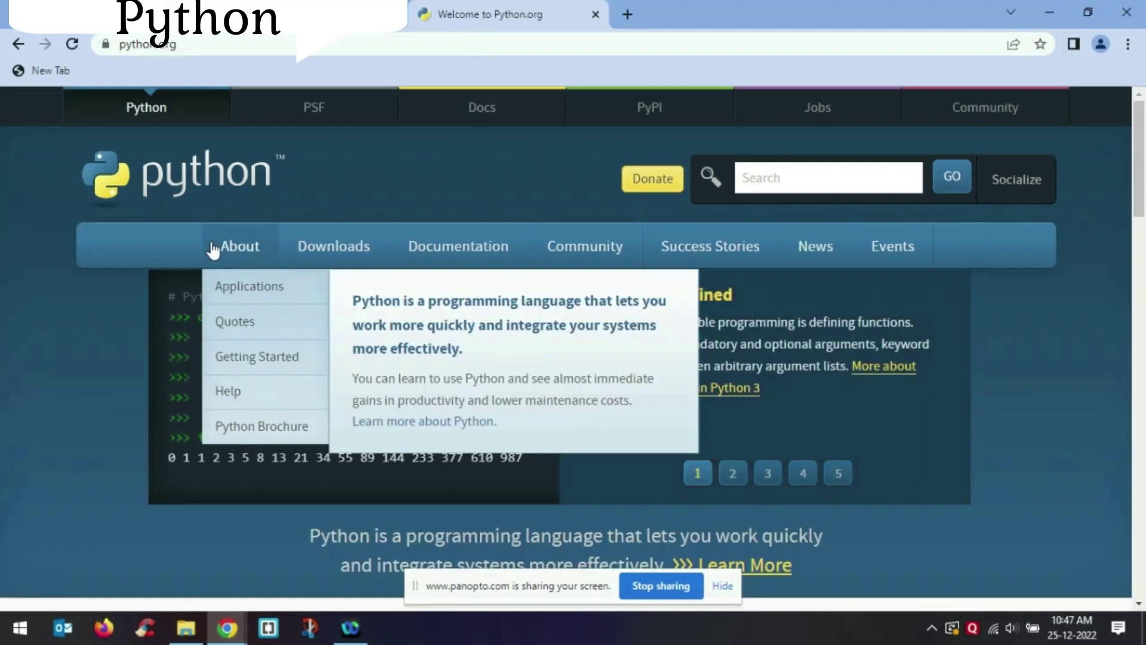
# Show python.org's Downloads panel offering Python 3.11.1 for Windows and bring up the full-downloads link menu.
pyautogui.scroll(-4, 4, 220)
pyautogui.scroll(4, 5, 221)
pyautogui.moveTo(291, 264)
pyautogui.moveTo(366, 256)
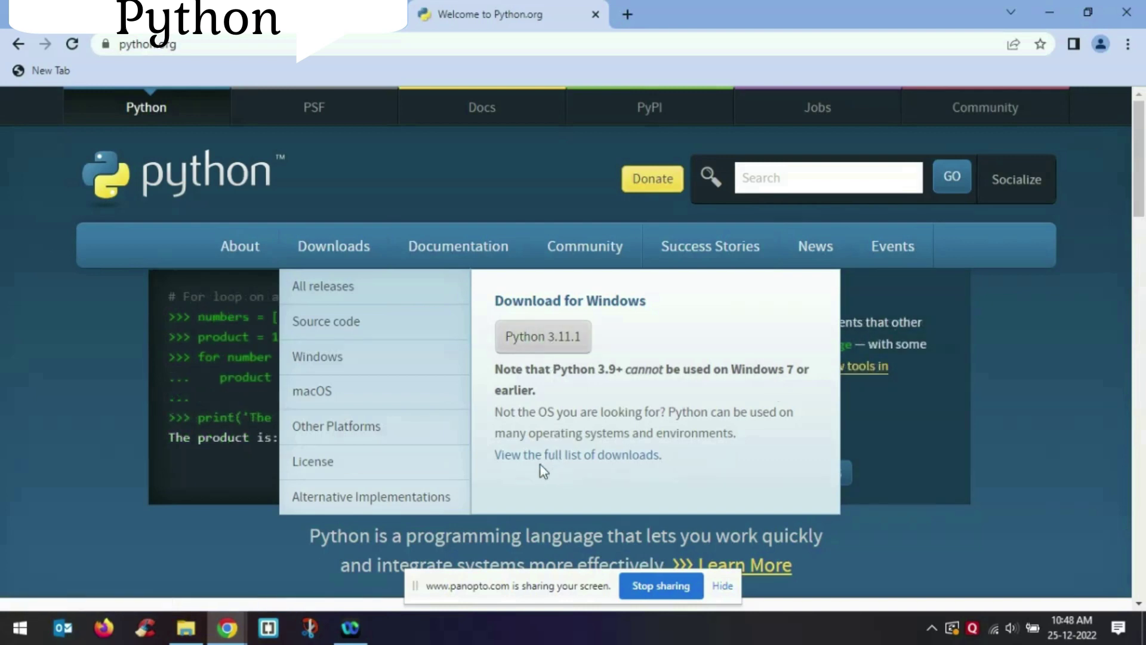
pyautogui.rightClick(571, 462)
# Open the full list of downloads in a new tab and scroll through the older Python releases.
pyautogui.click(597, 464)
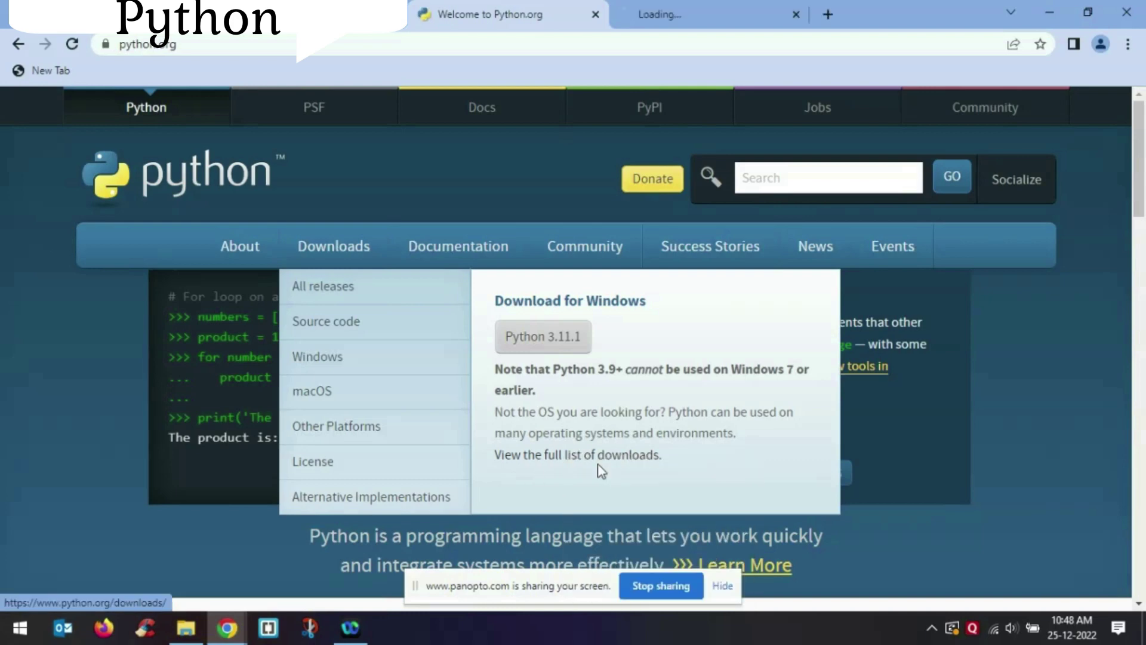
pyautogui.click(687, 12)
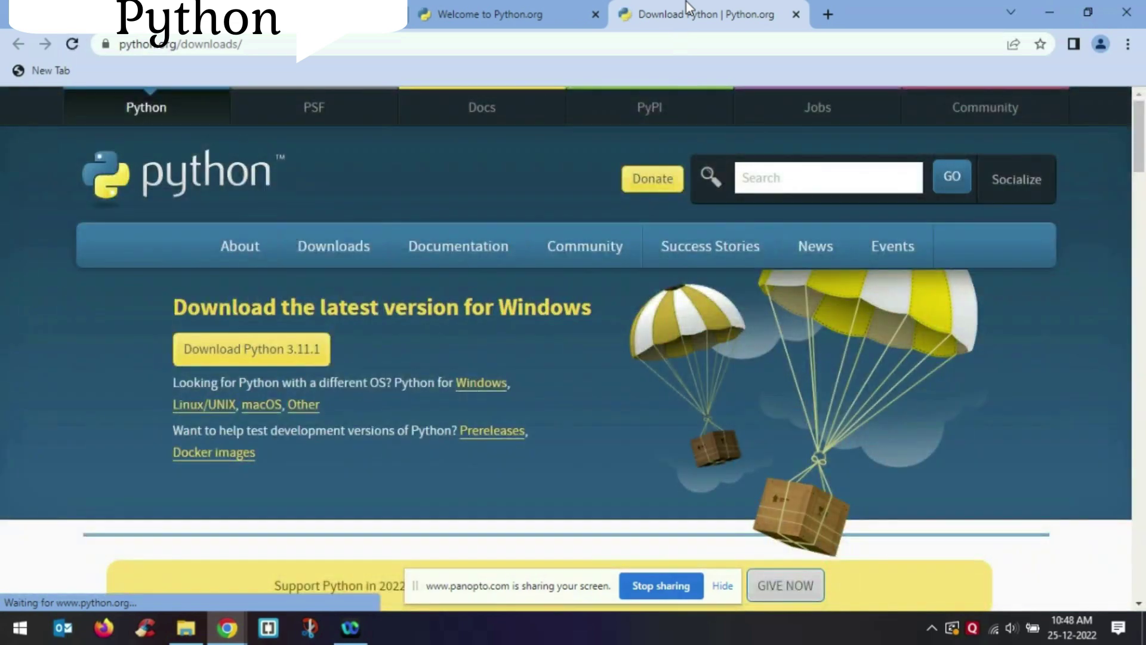
pyautogui.scroll(-10, 136, 306)
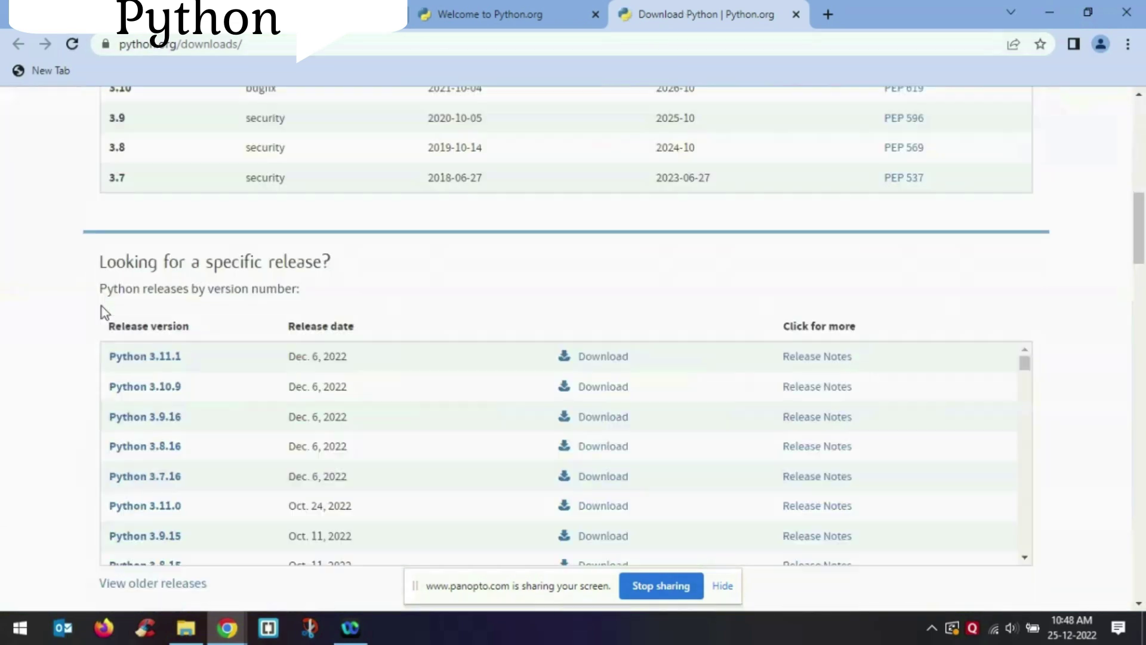
pyautogui.scroll(-3, 73, 311)
pyautogui.scroll(-10, 170, 224)
pyautogui.scroll(-3, 193, 226)
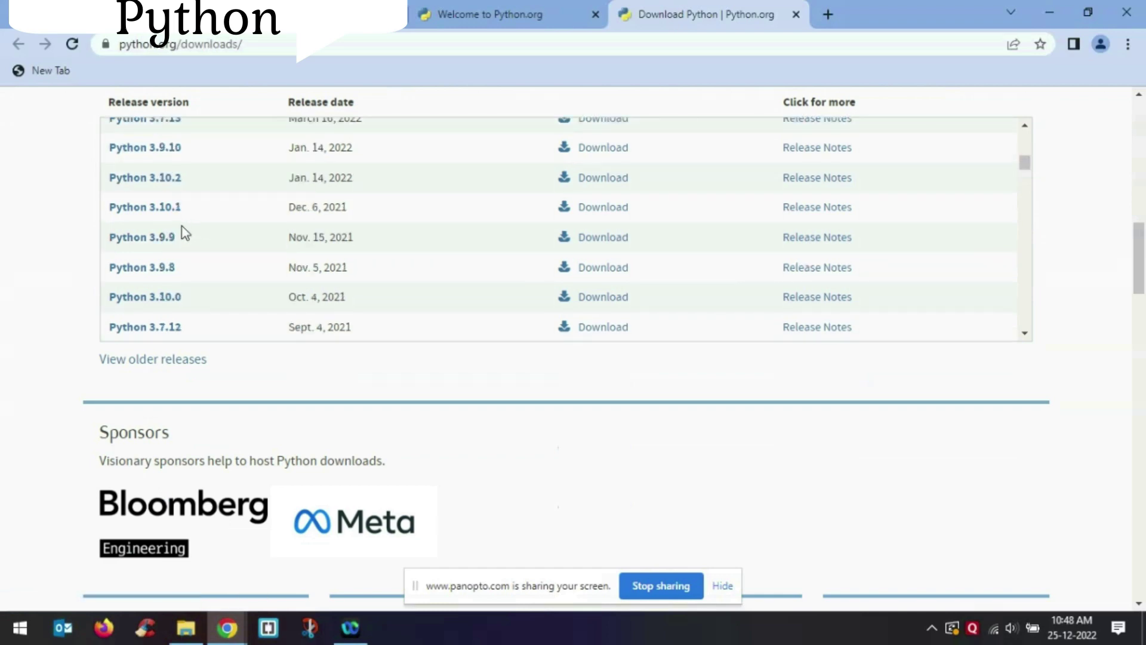
pyautogui.scroll(7, 175, 215)
pyautogui.scroll(-15, 177, 240)
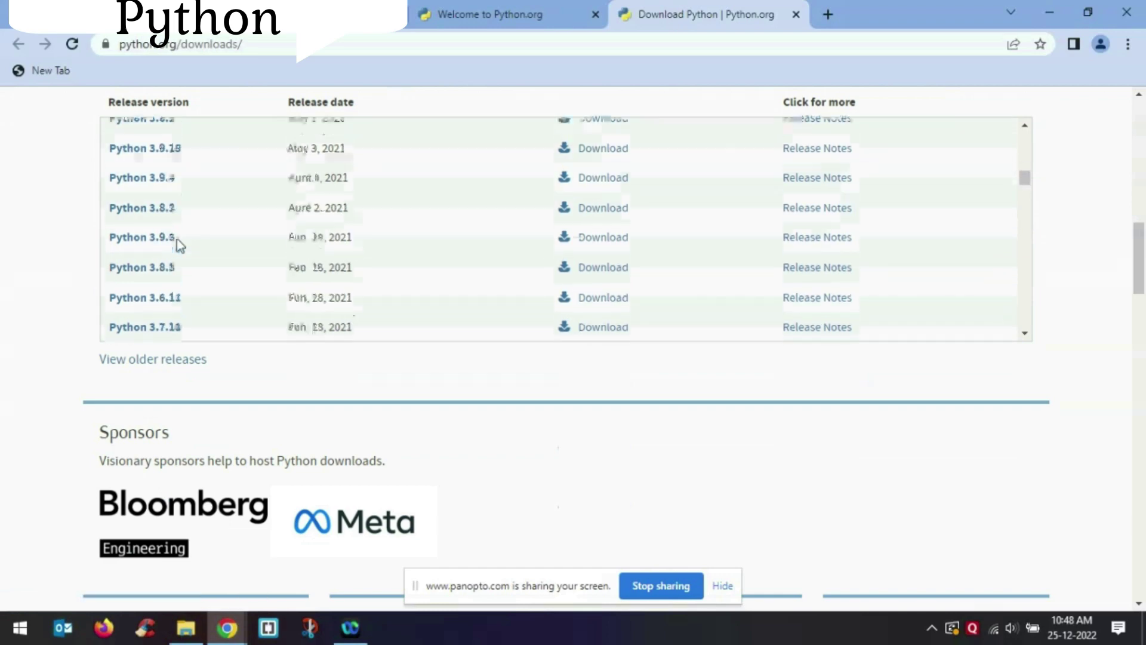
pyautogui.scroll(-5, 177, 239)
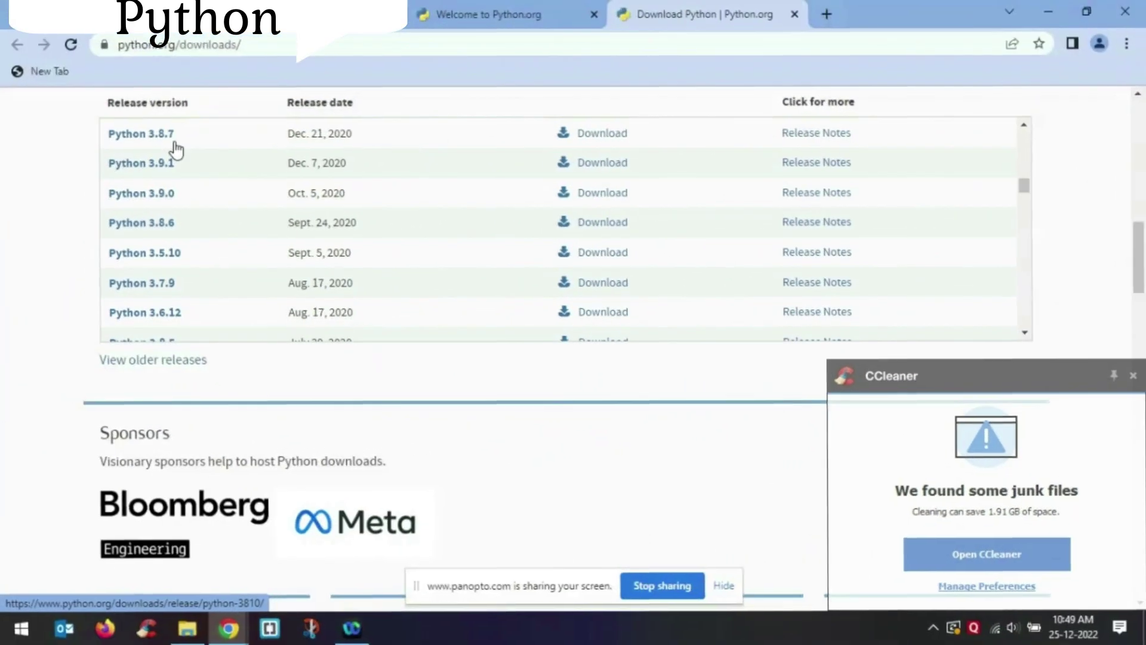
pyautogui.scroll(-5, 173, 146)
pyautogui.scroll(-8, 175, 143)
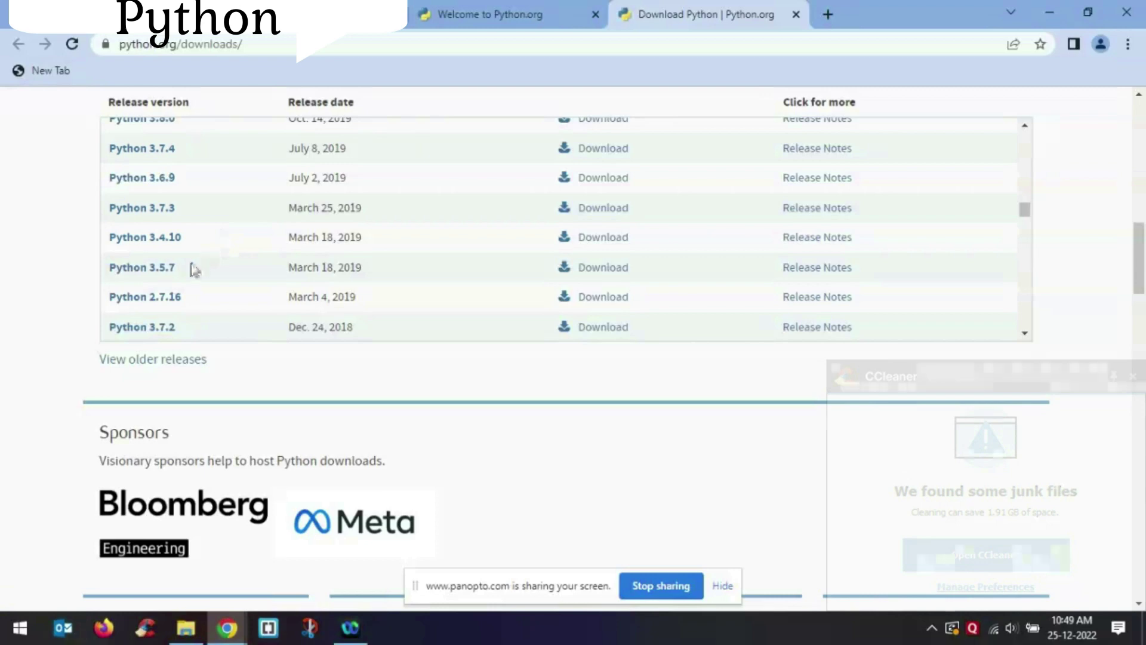
pyautogui.scroll(4, 151, 213)
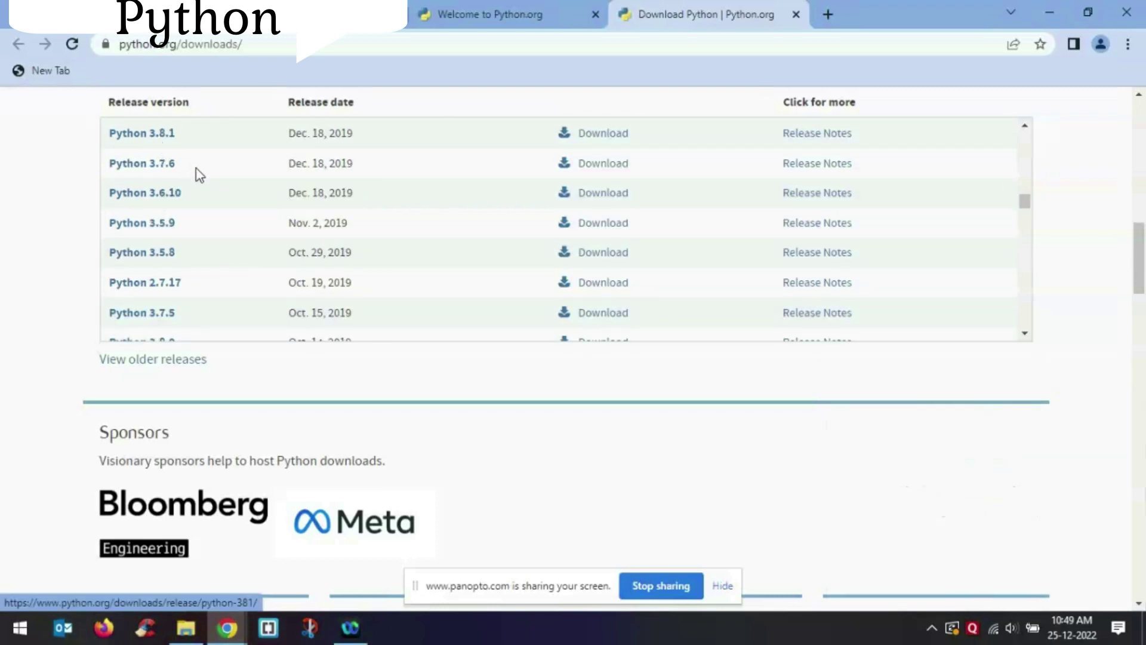
# Open the Python 3.8.1 release page and scroll down to its Files table of installers.
pyautogui.click(156, 136)
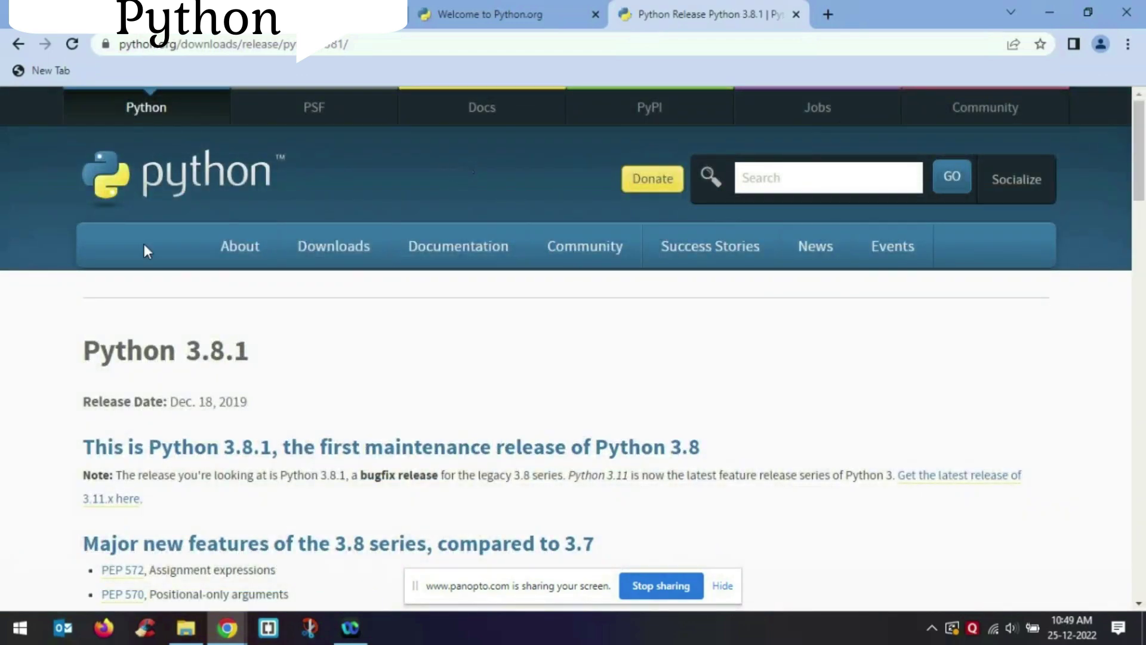
pyautogui.scroll(-20, 50, 401)
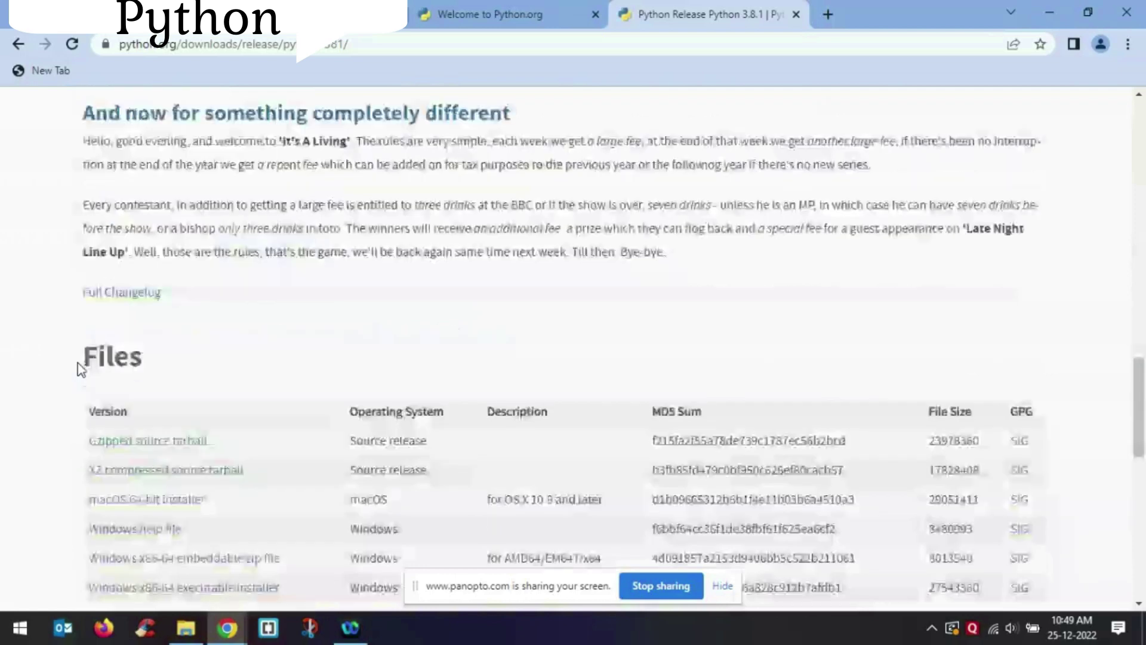
pyautogui.scroll(-4, 82, 369)
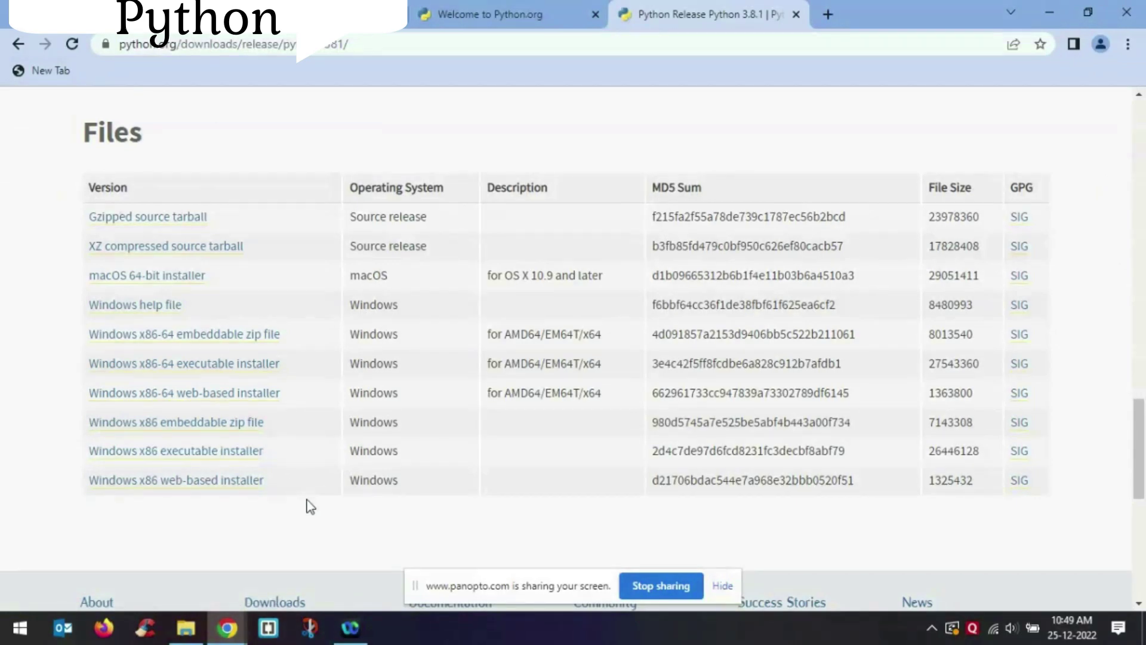
# Return to the python.org home page and download the Python 3.11.1 Windows installer.
pyautogui.click(488, 8)
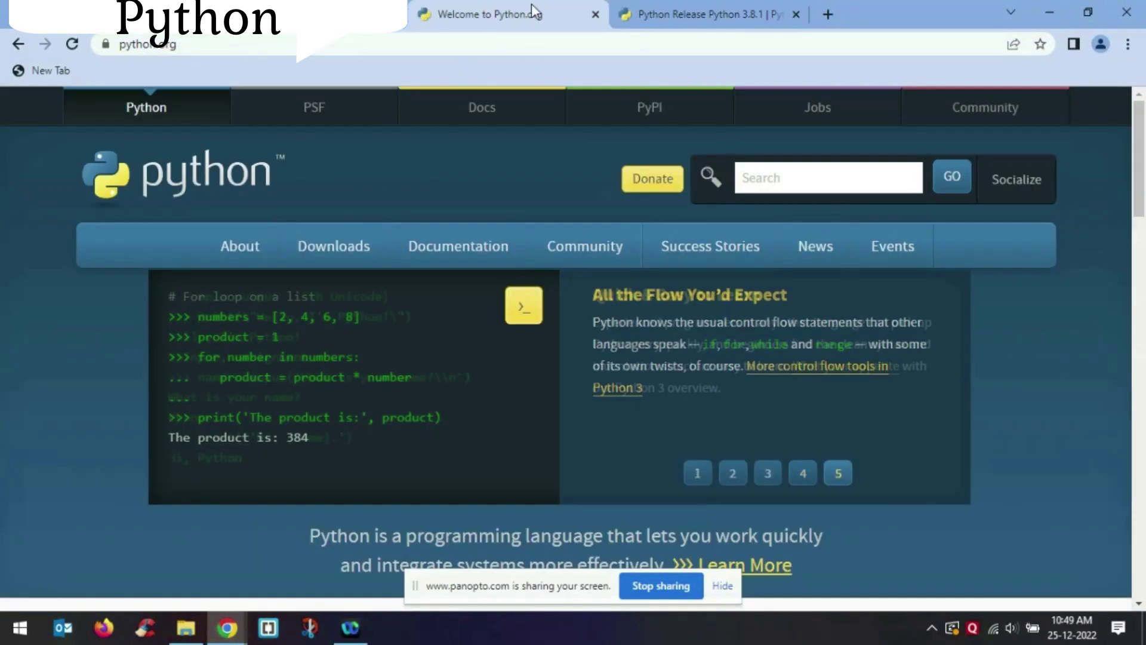
pyautogui.moveTo(342, 246)
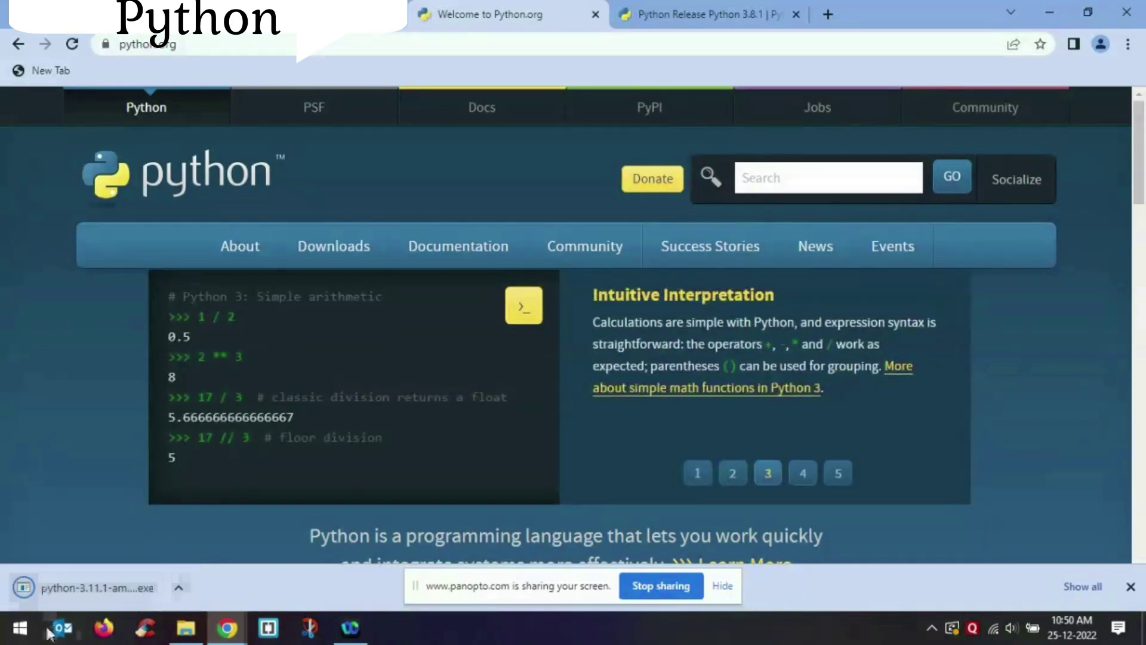
# Launch the downloaded python-3.11.1-amd64.exe installer and toggle the 'Add python.exe to PATH' checkbox.
pyautogui.click(87, 585)
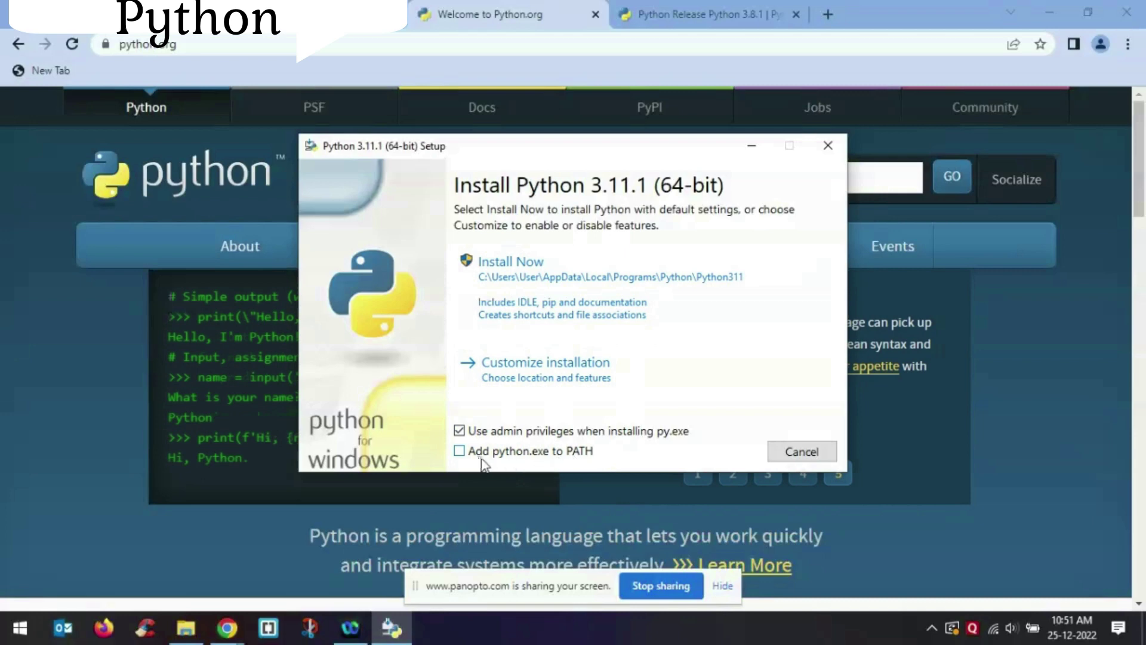
pyautogui.click(460, 454)
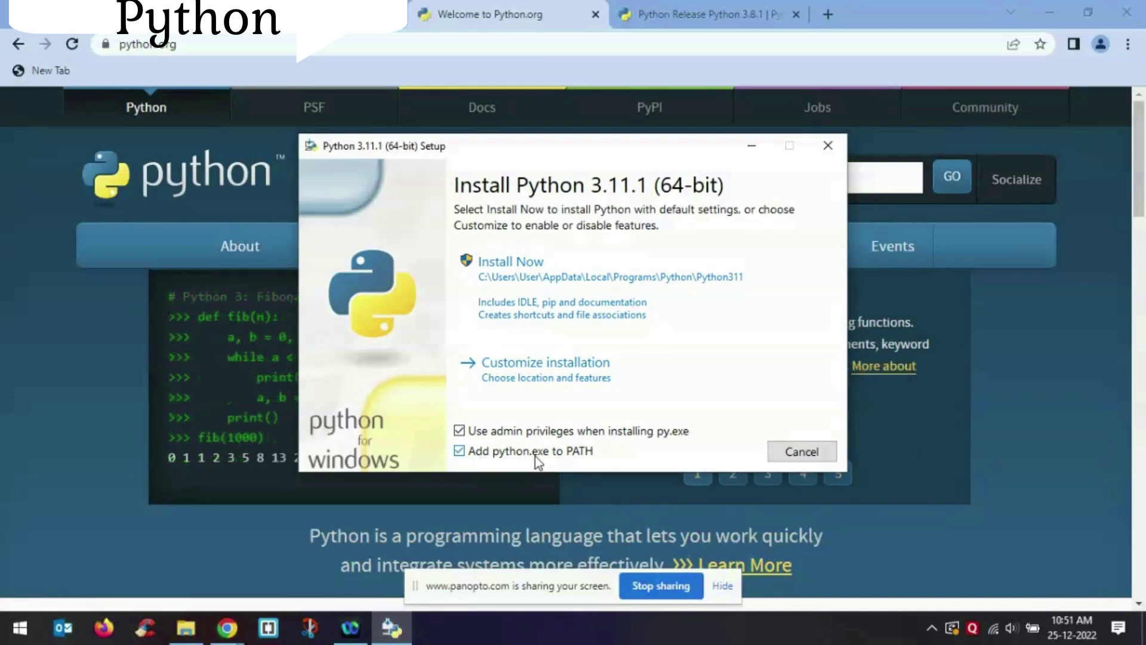
pyautogui.click(459, 451)
# Re-enable 'Add python.exe to PATH', install with default settings, and close the installer after success.
pyautogui.click(459, 452)
pyautogui.click(535, 262)
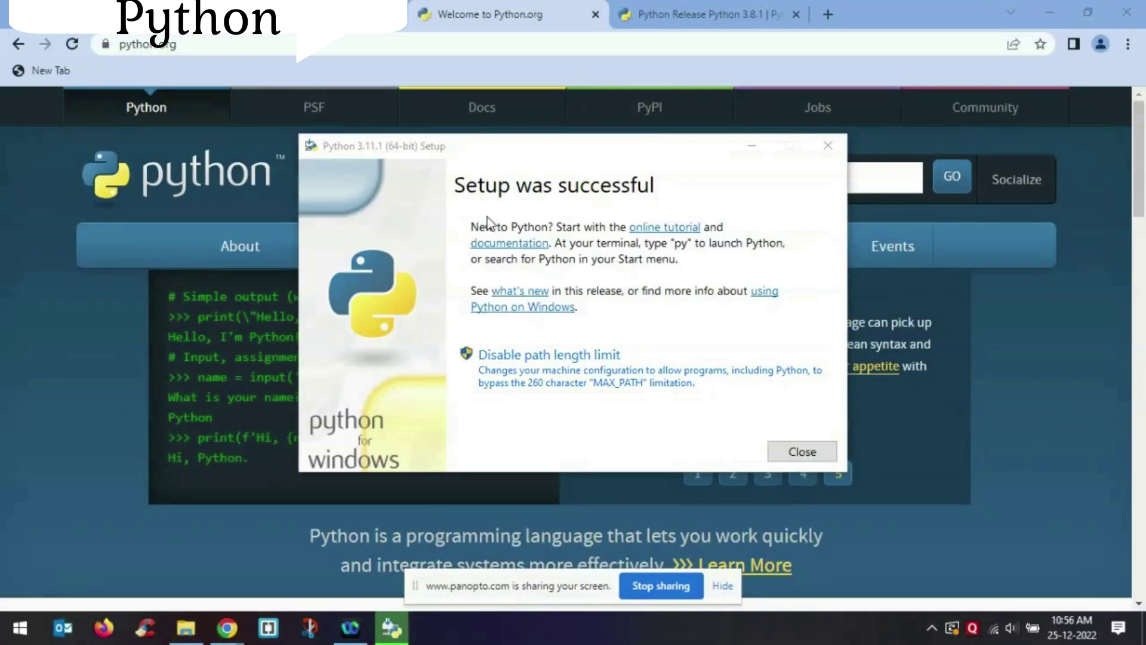
pyautogui.click(810, 457)
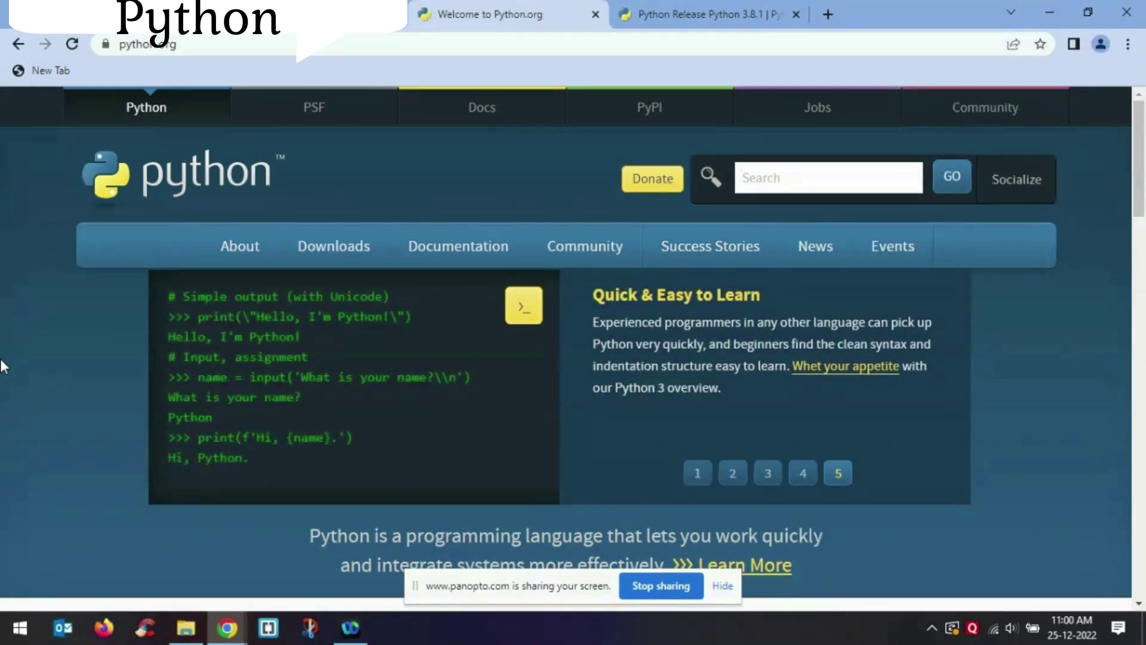
# Search Windows for 'cmd' via the Start quick-access menu and launch Command Prompt.
pyautogui.rightClick(13, 634)
pyautogui.click(76, 528)
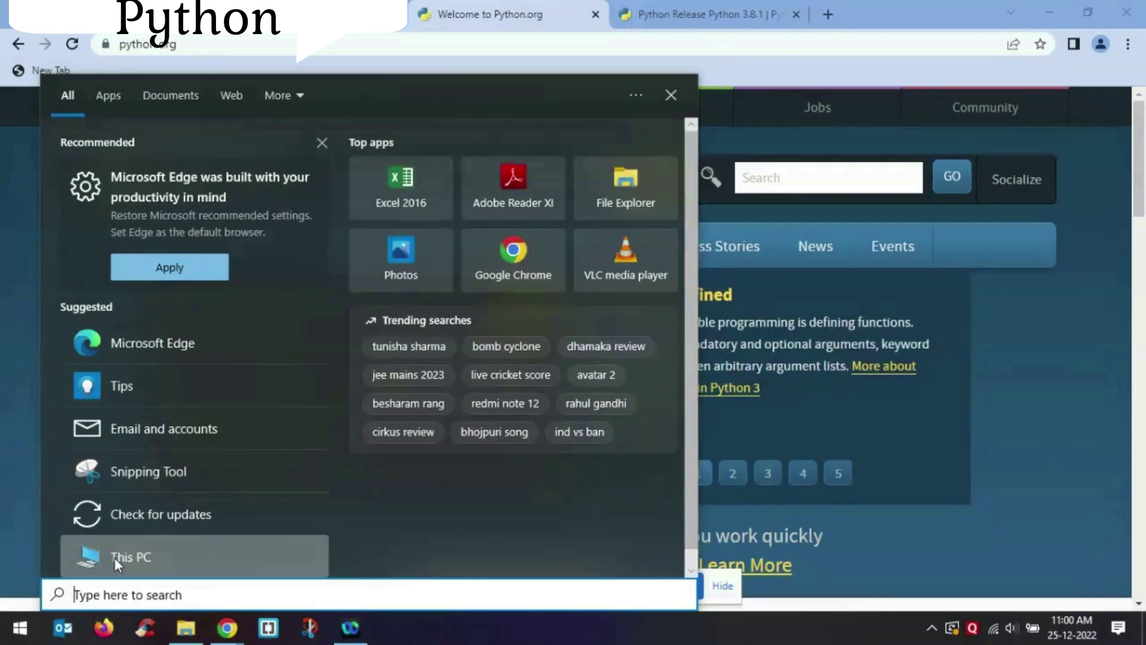
pyautogui.write('c')
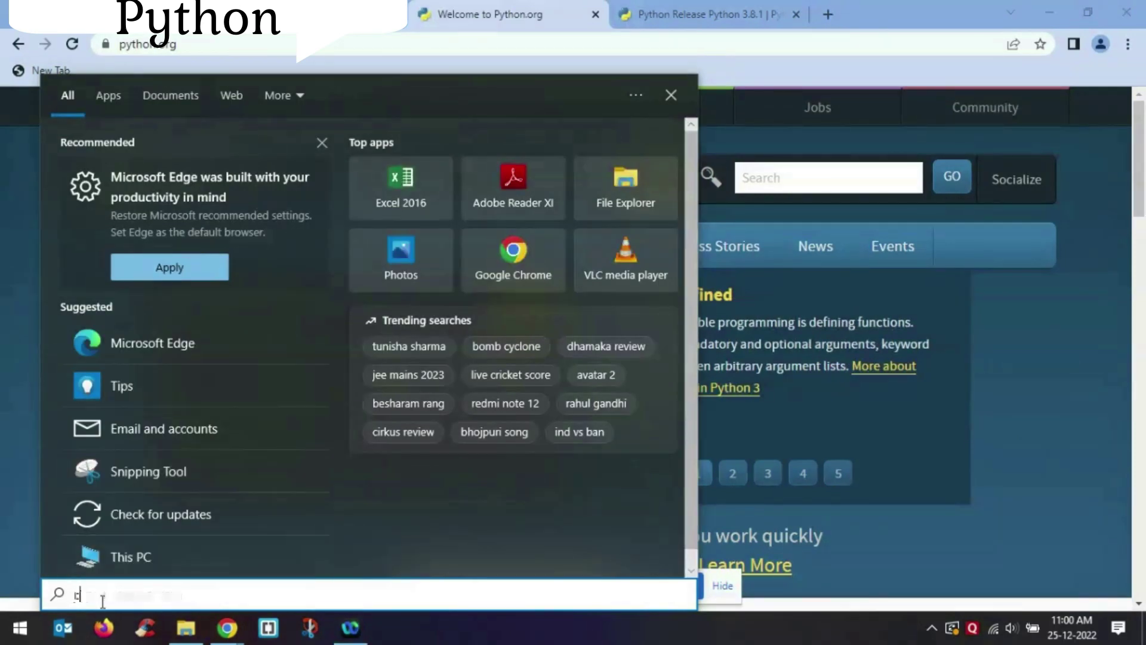
pyautogui.write('md')
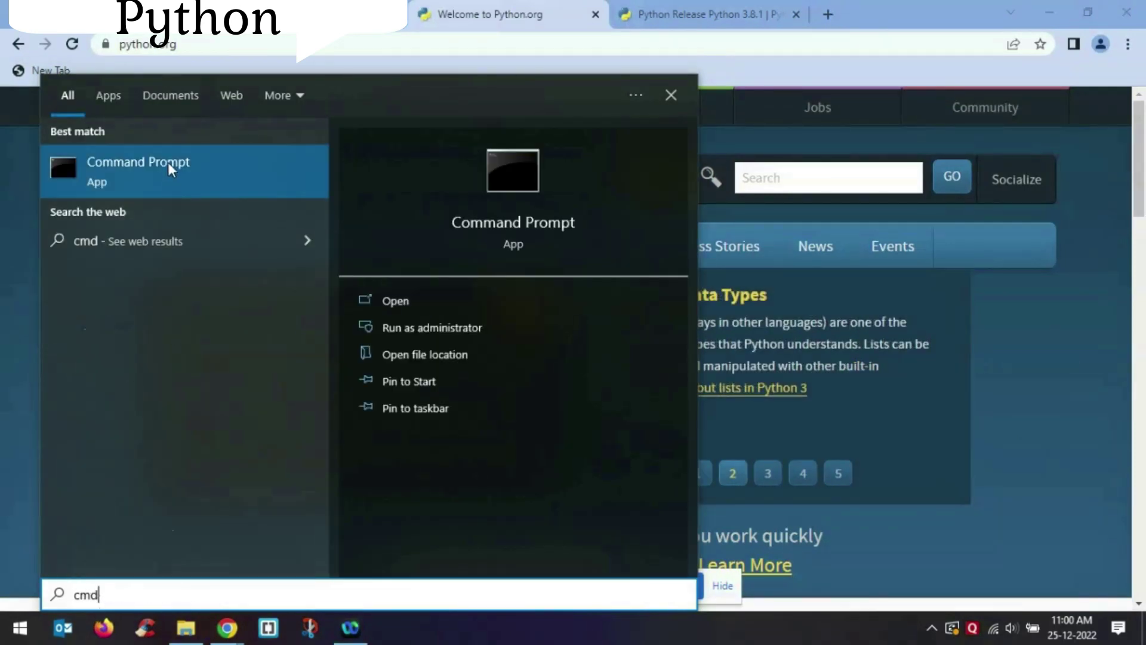
pyautogui.click(209, 167)
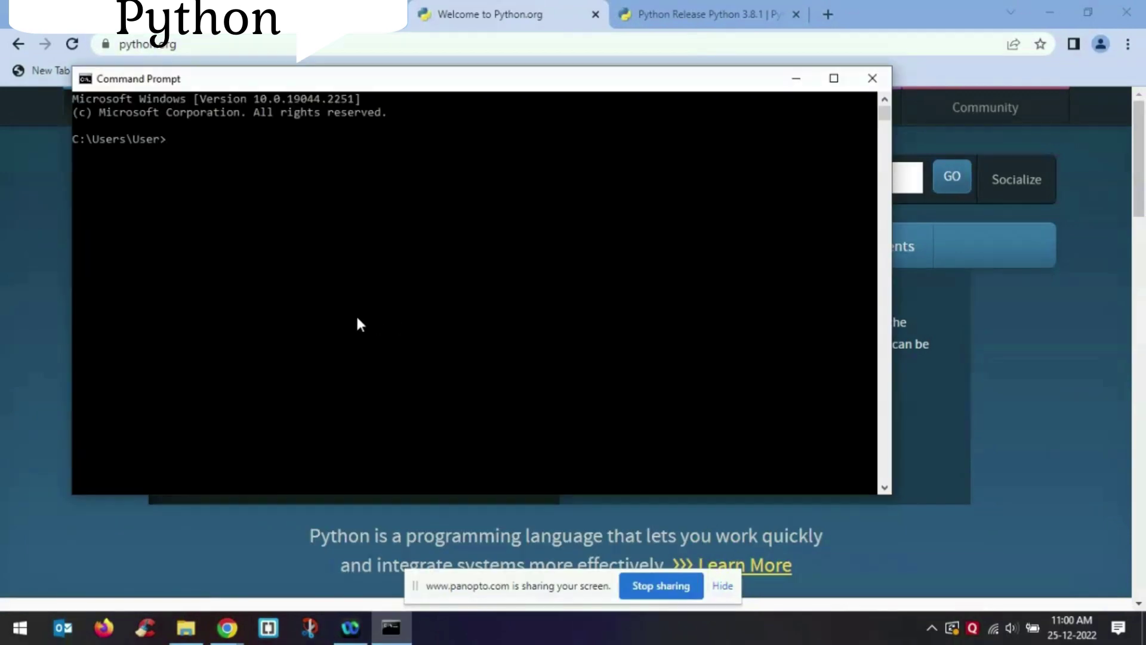
# Start python in Command Prompt and run print('India') so it prints India.
pyautogui.write('python')
pyautogui.press('Return')
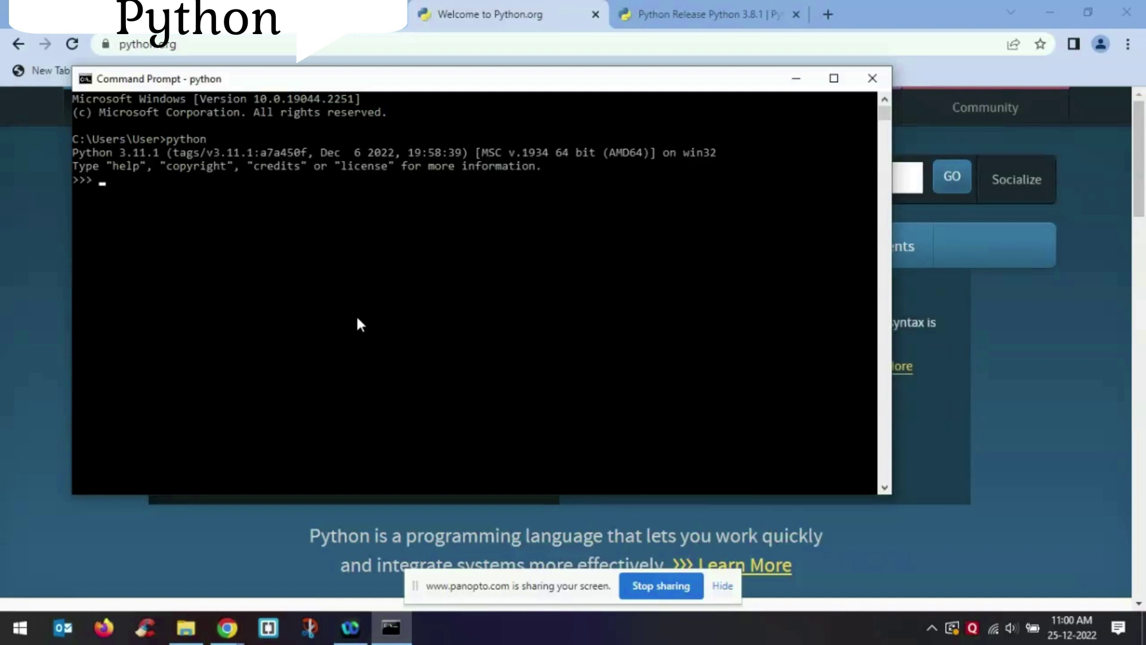
pyautogui.write("print('India')")
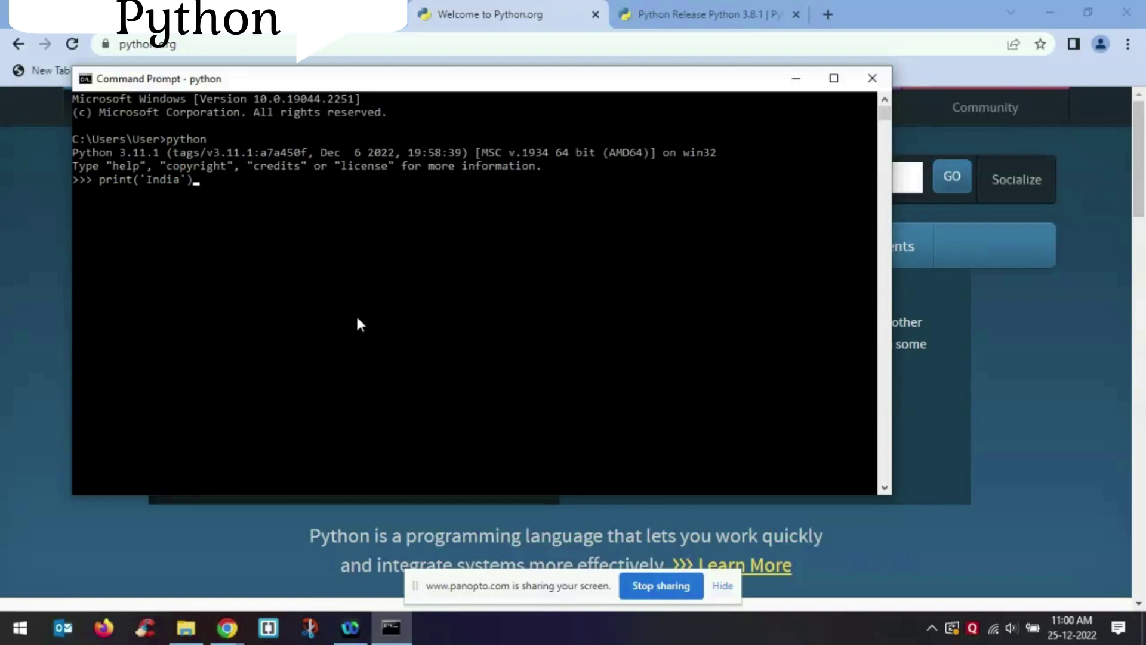
pyautogui.press('Return')
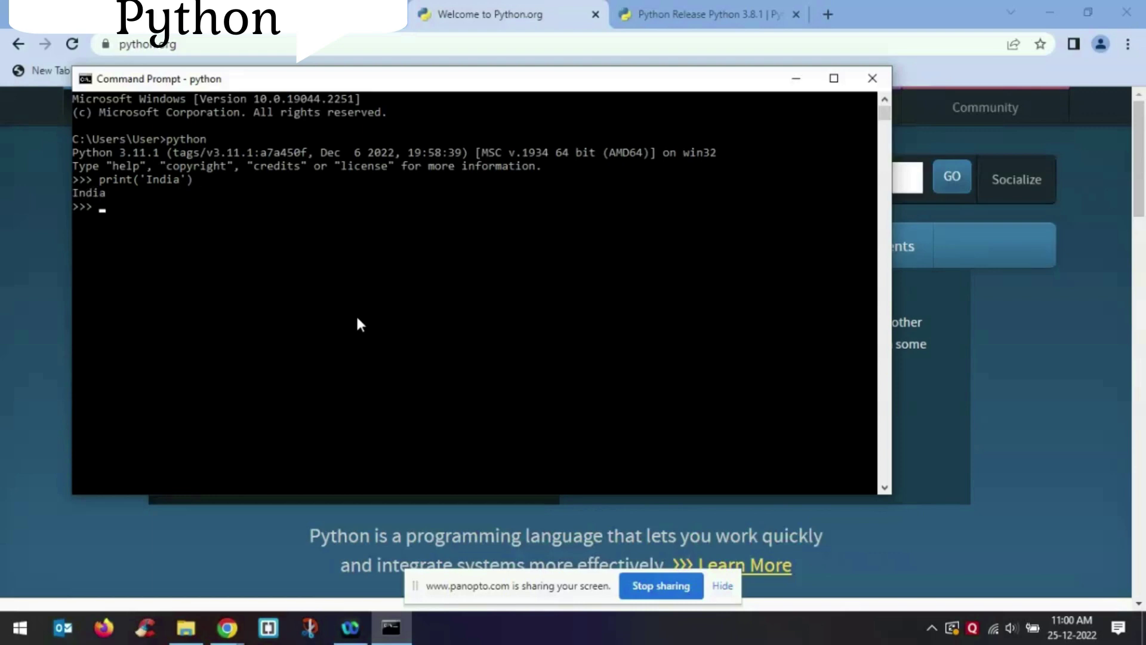